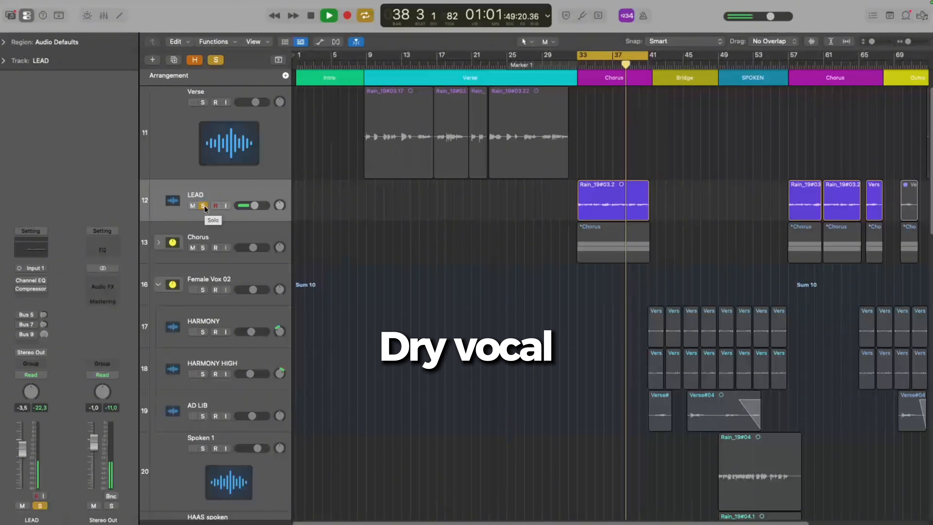
Step: Stop playback, unsolo the LEAD track and insert a mono Space Designer reverb after its Compressor
key("space")
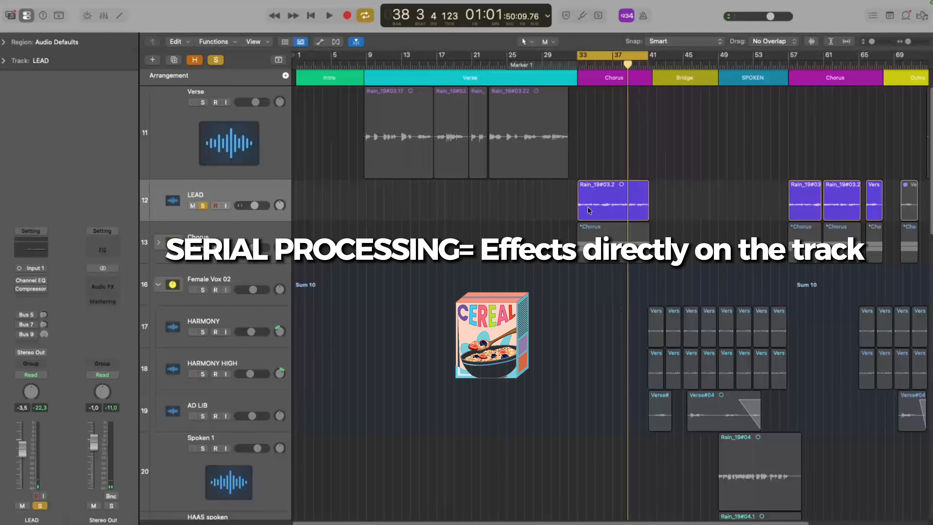
left_click(204, 206)
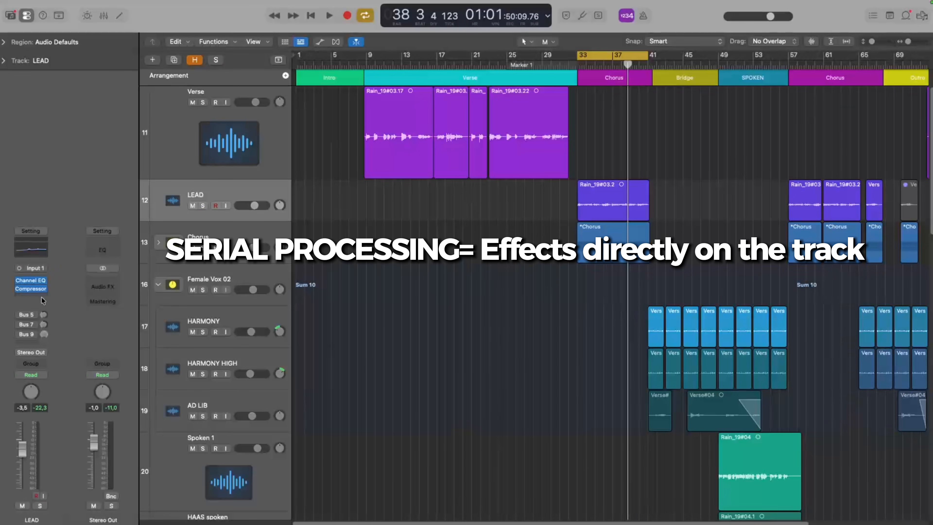
left_click(34, 297)
type("r")
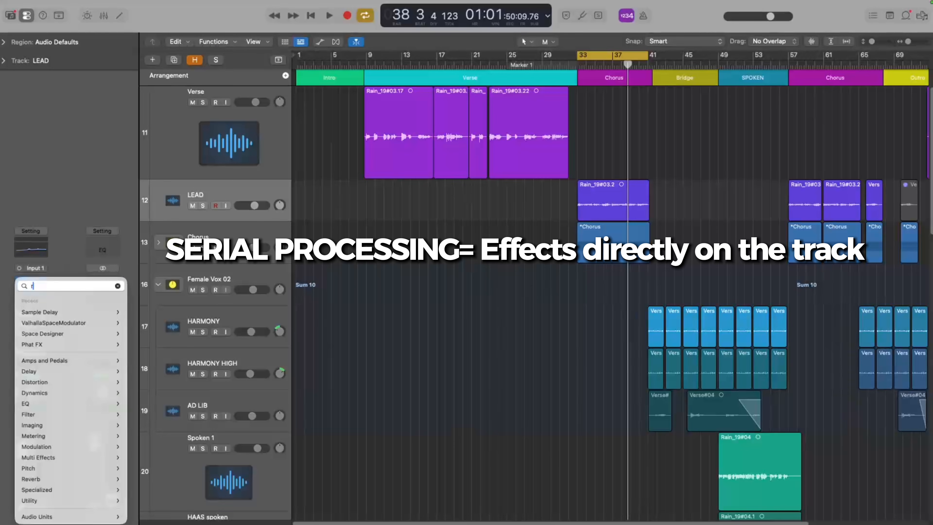
type("ever")
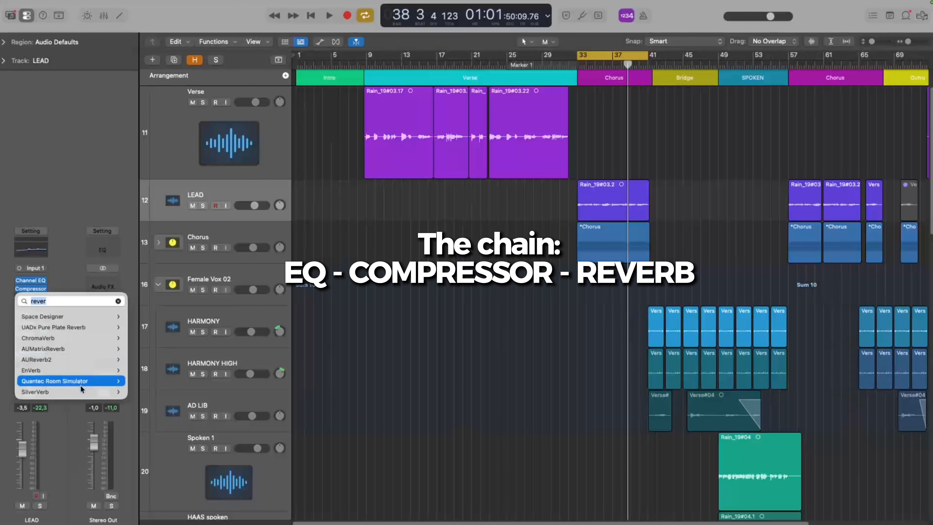
mouse_move(80, 395)
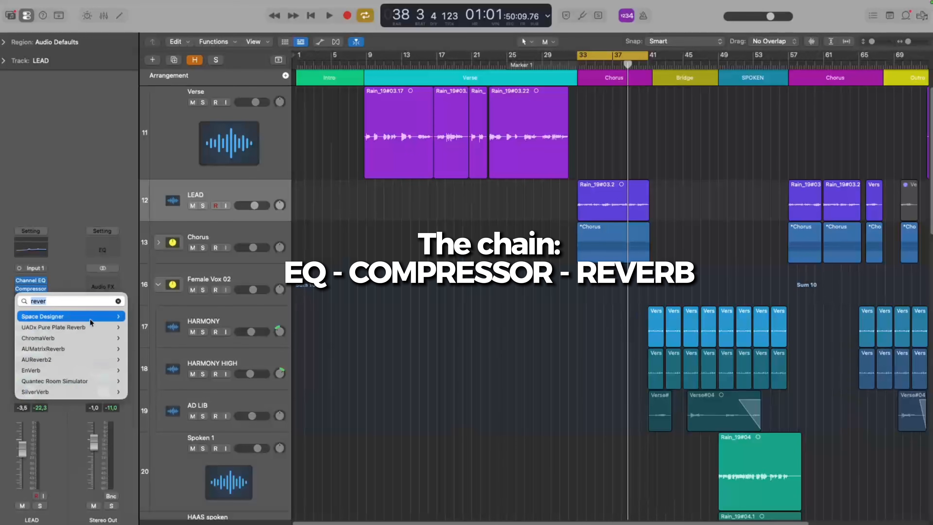
mouse_move(117, 316)
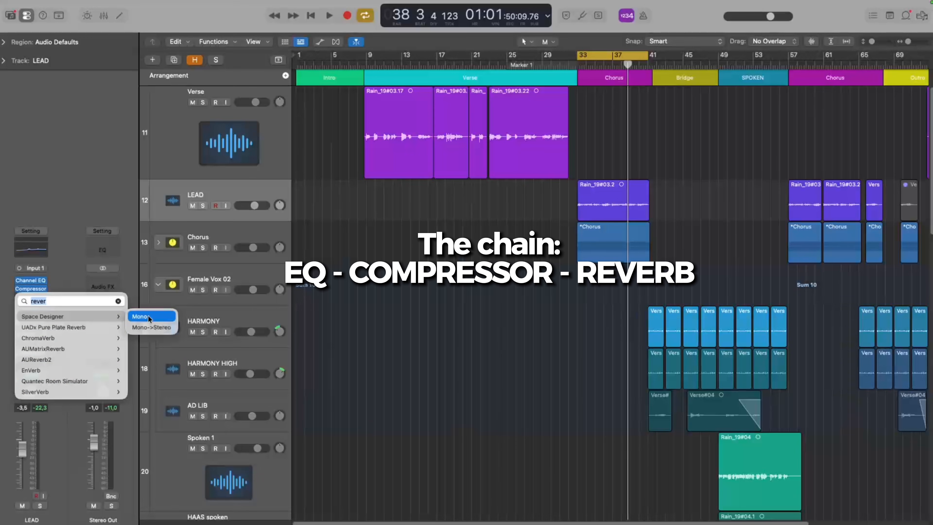
left_click(148, 317)
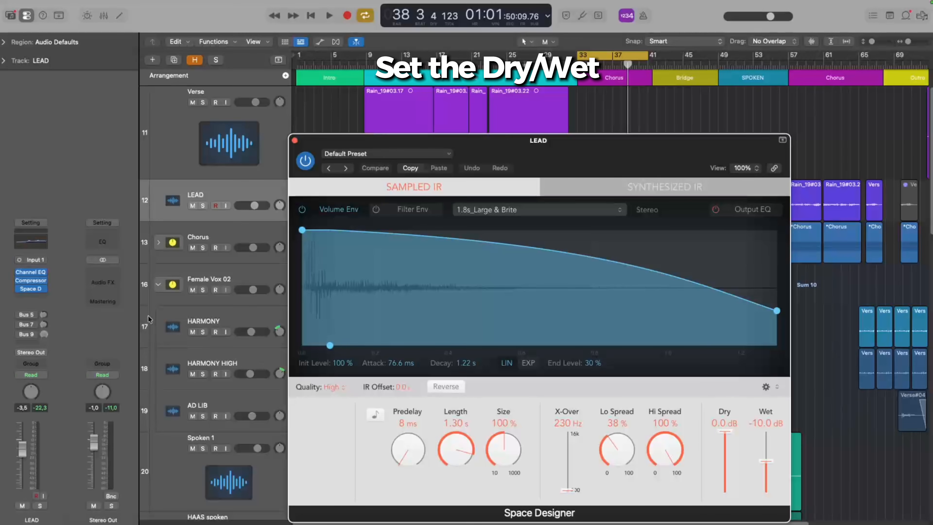
Step: While playing the chorus, set LEAD's Space Designer to 713 ms length, 125 ms predelay and -13.5 dB wet
key("space")
left_click_drag(527, 149, 427, 111)
left_click_drag(666, 424, 668, 431)
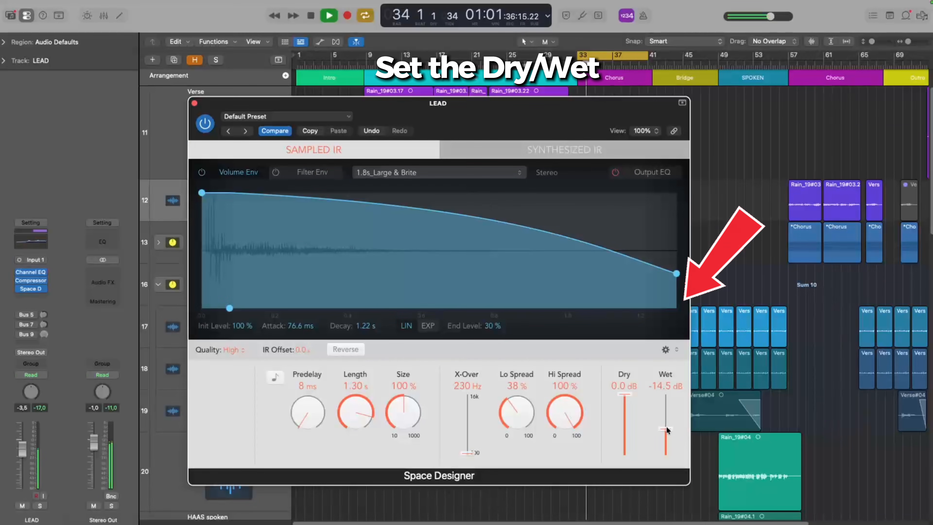
left_click_drag(343, 409, 309, 408)
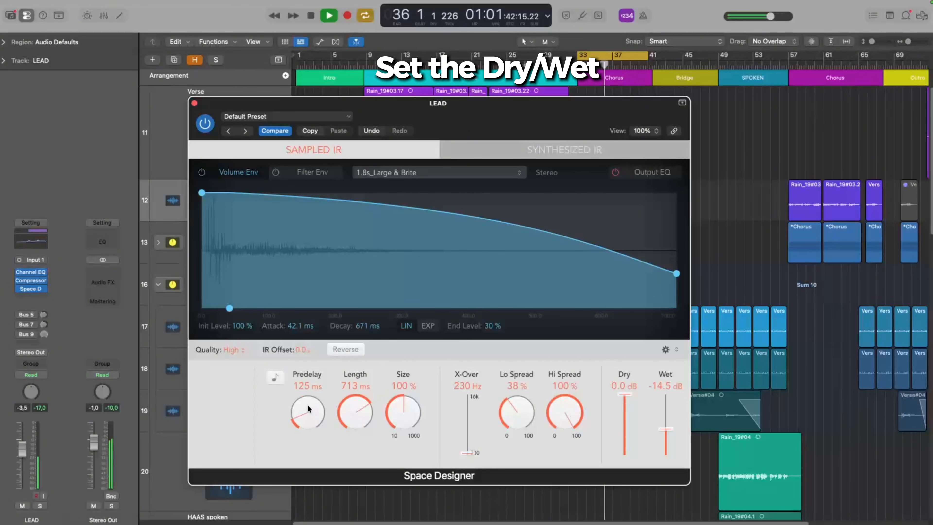
left_click_drag(625, 396, 624, 395)
left_click_drag(665, 429, 665, 428)
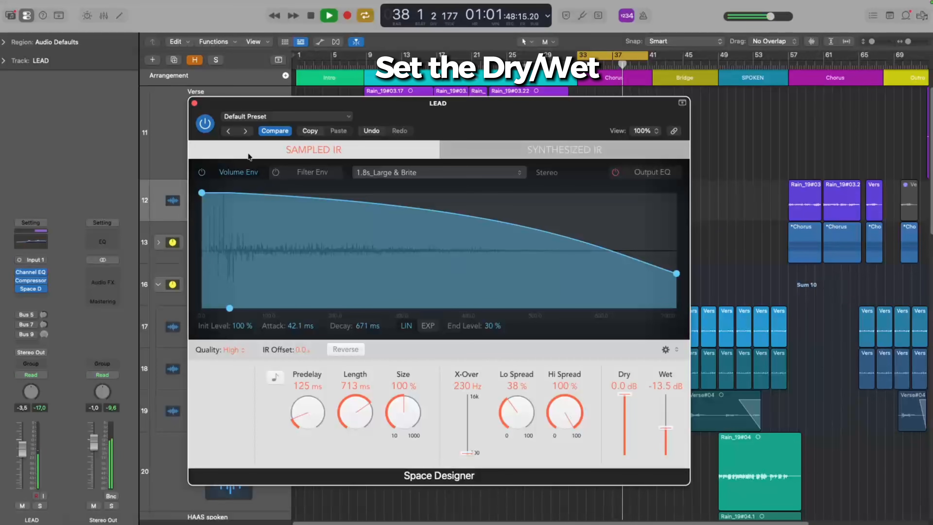
left_click(194, 104)
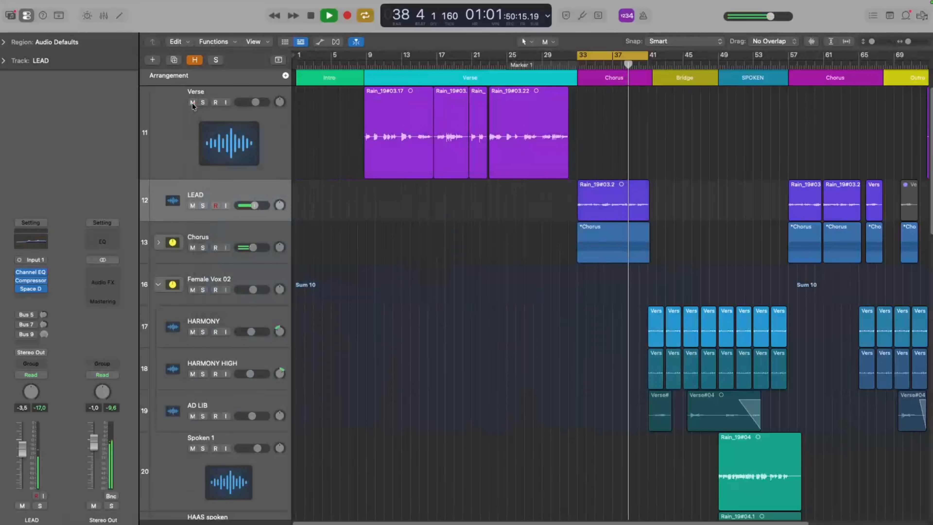
key("space")
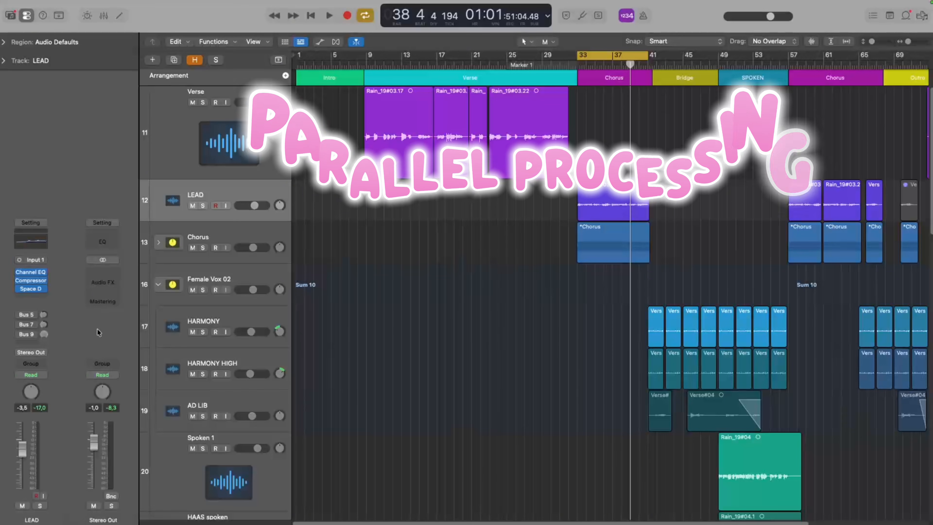
Step: Examine the aux channels in the mixer, including Aux 8, and the send slots of the LEAD channel
key("x")
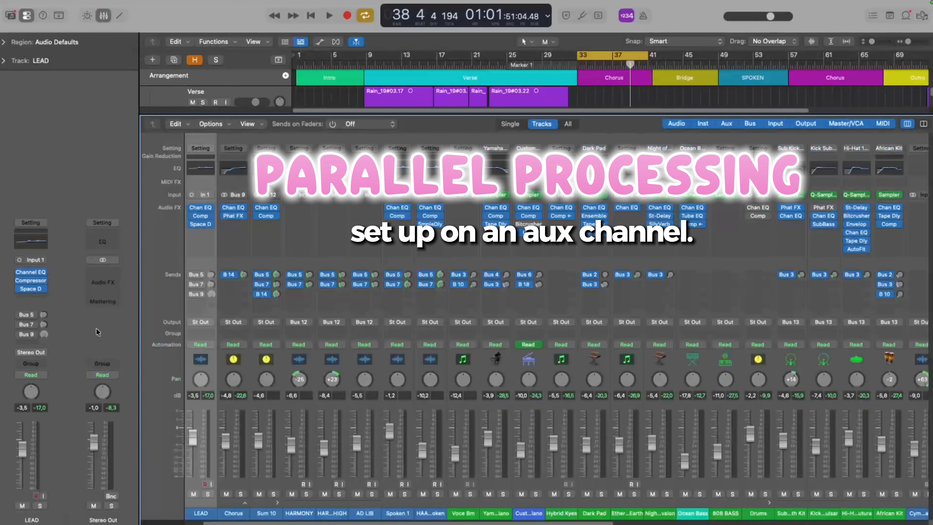
scroll(336, 512, "right", 15)
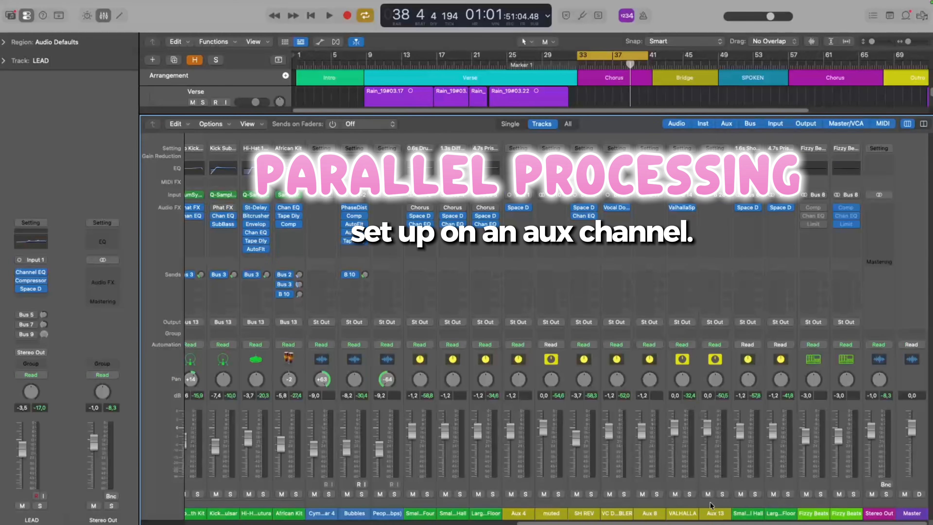
left_click(650, 514)
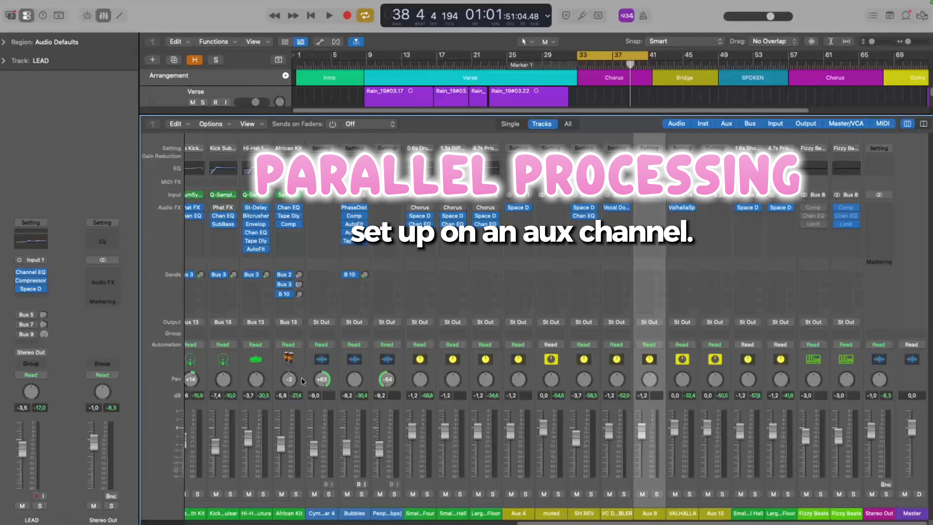
left_click(30, 343)
mouse_move(68, 433)
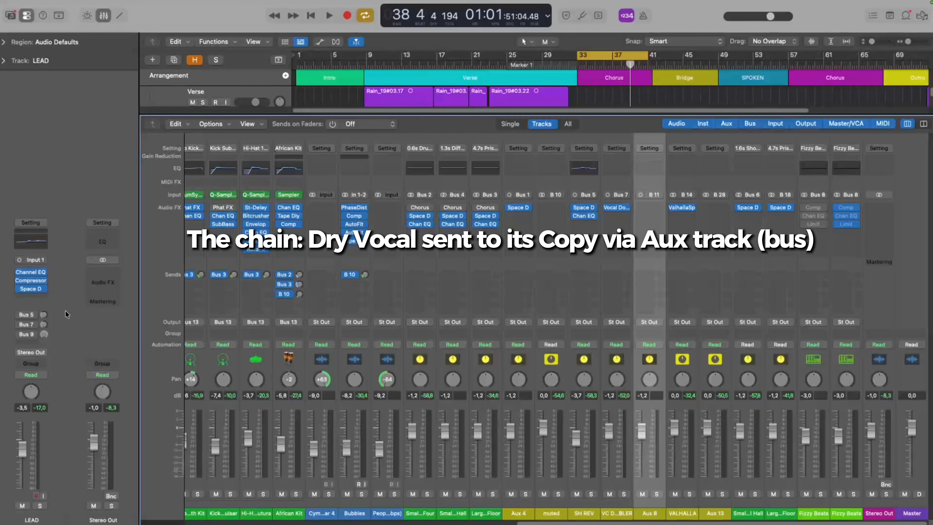
key("x")
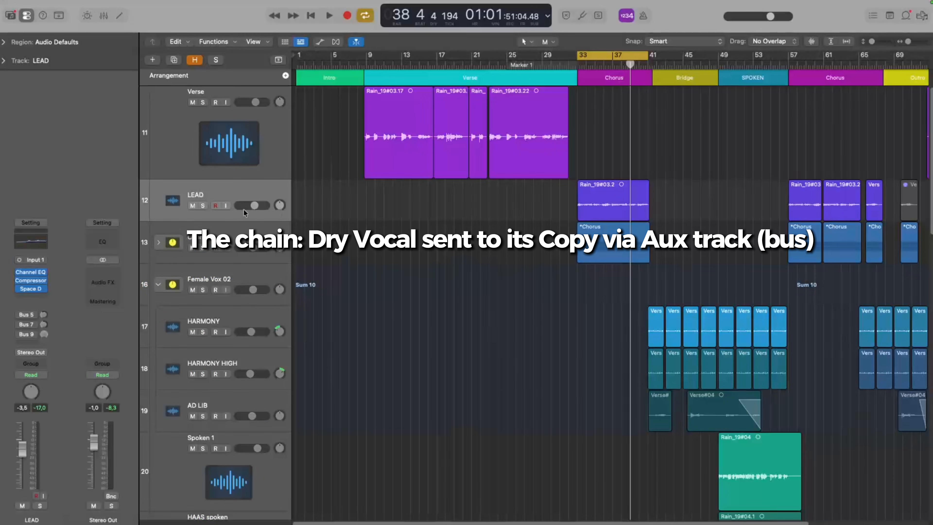
Step: Remove the Bus 5, Bus 7 and Bus 9 sends from the LEAD channel and bypass its Space Designer insert
left_click(29, 315)
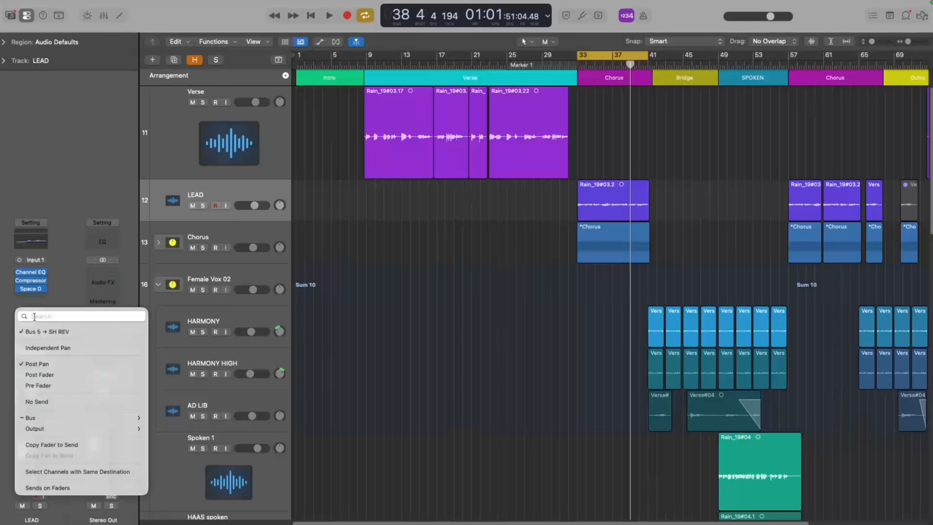
left_click(55, 403)
left_click(29, 324)
left_click(37, 412)
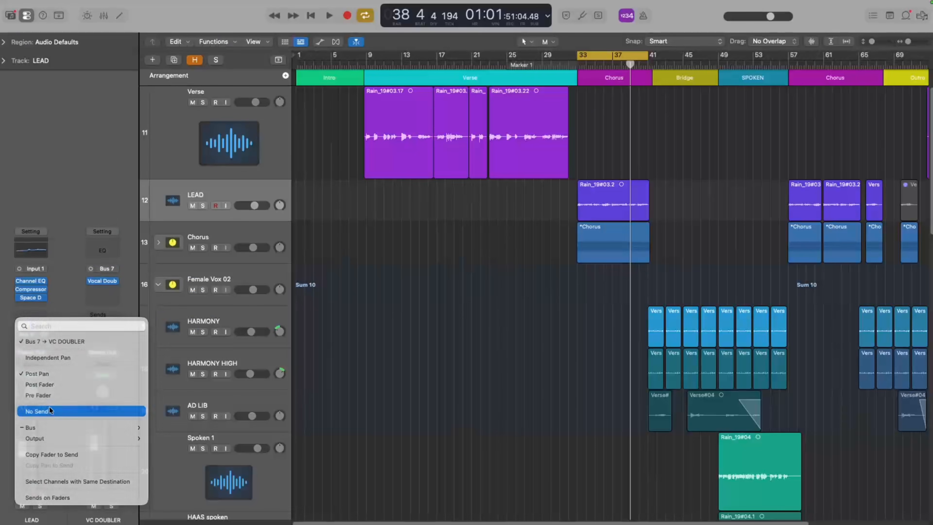
left_click(29, 335)
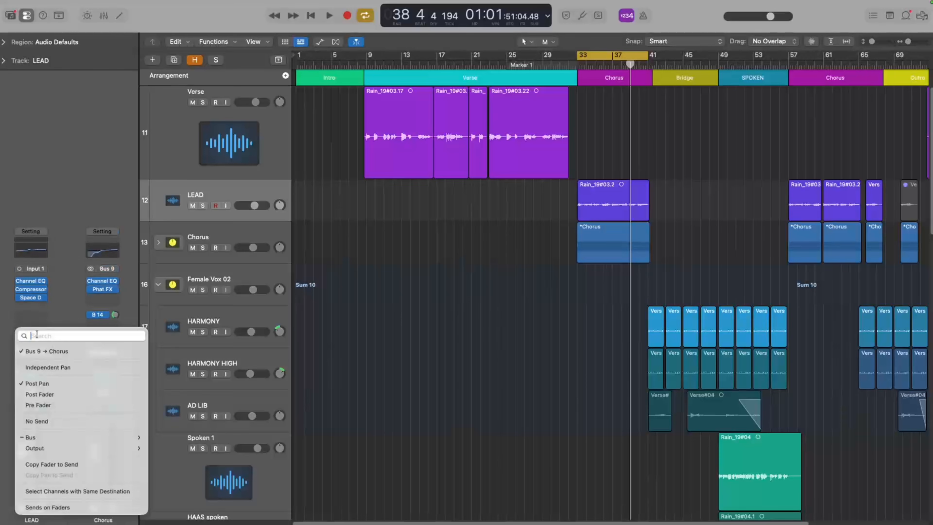
left_click(54, 421)
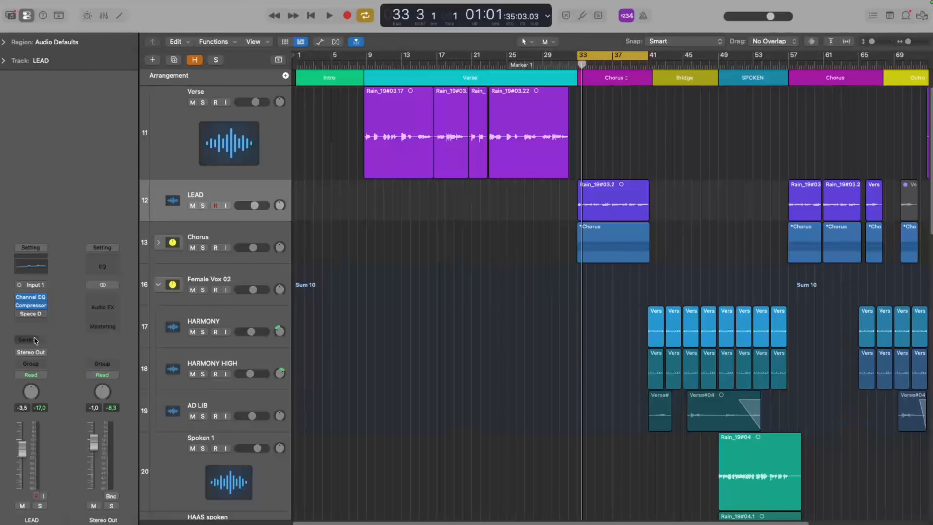
Step: Add a send to Bus 15 on the LEAD channel and rename the new aux channel as Reverb
left_click(31, 339)
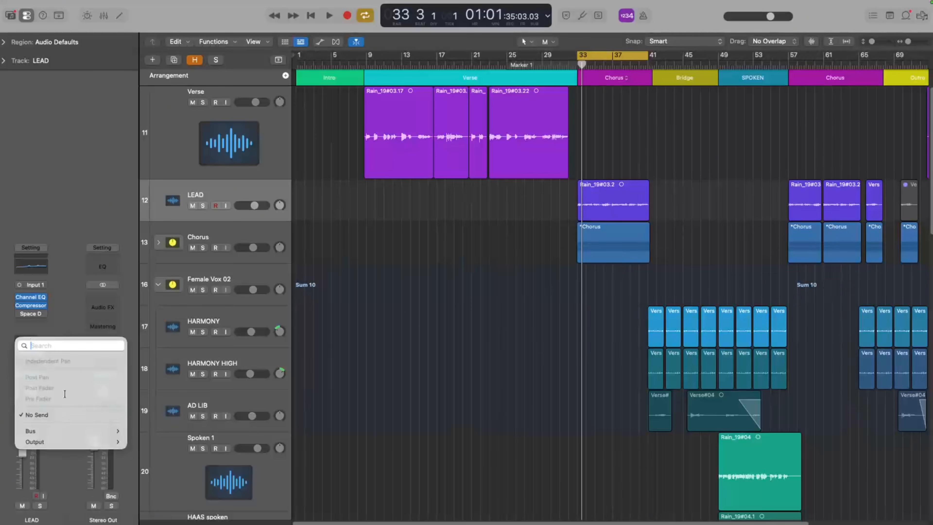
mouse_move(78, 430)
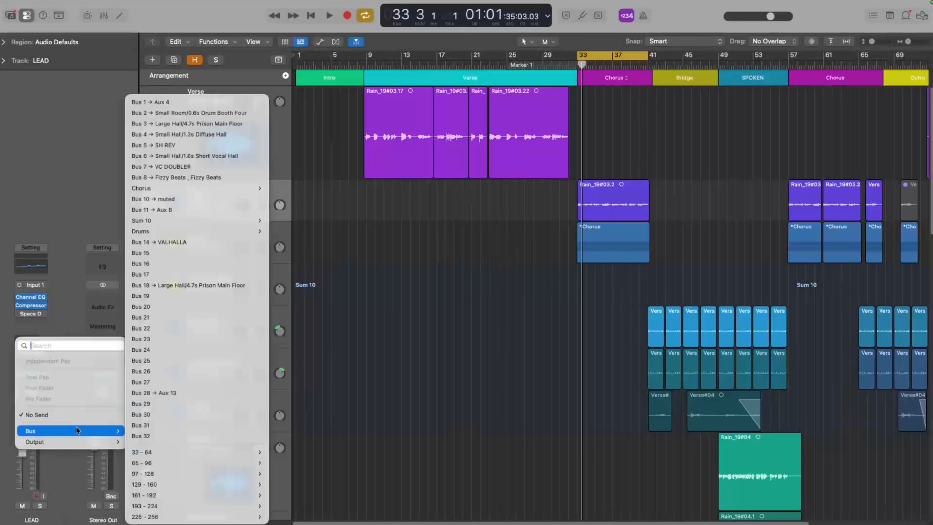
left_click(181, 253)
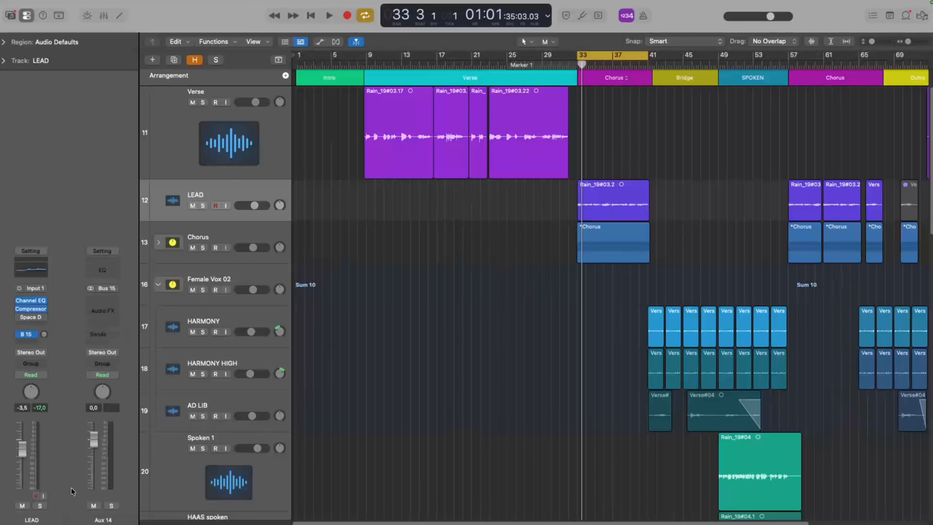
double_click(109, 522)
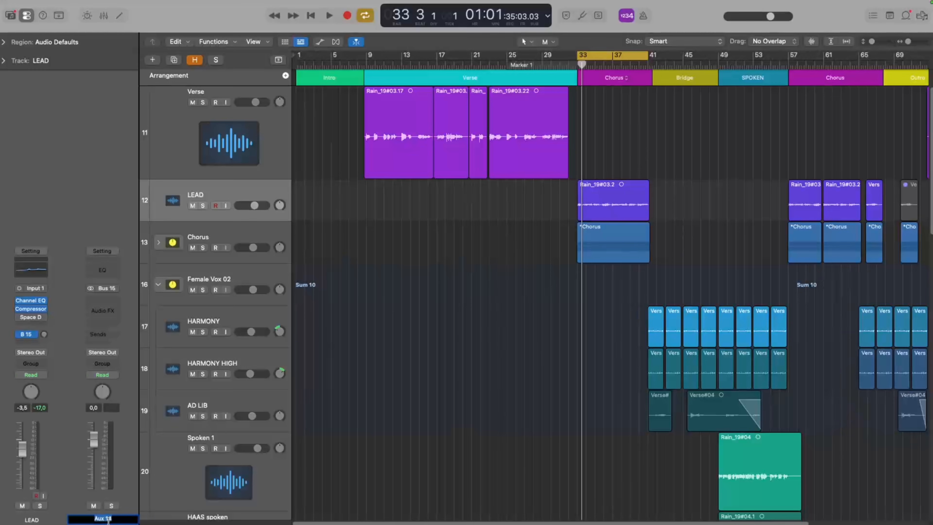
type("Reverb")
key("Return")
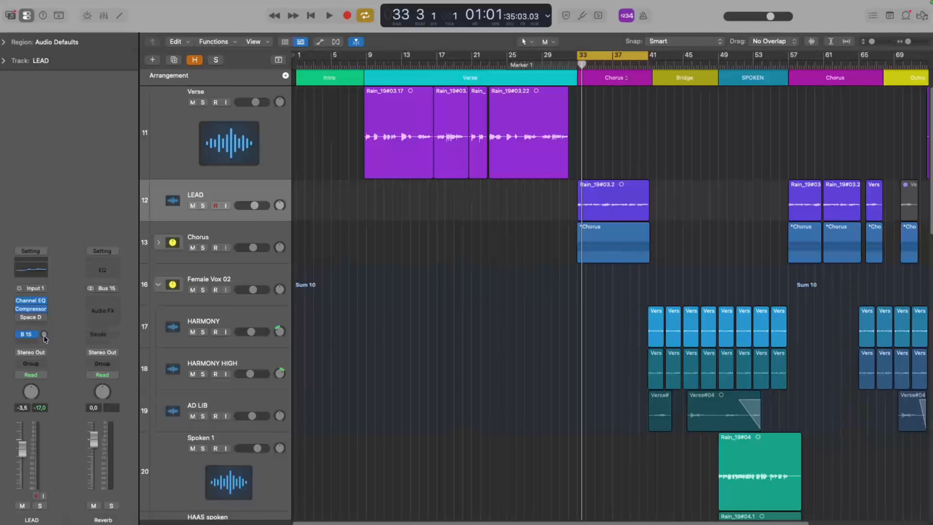
Step: Copy LEAD's Space Designer to the Reverb channel and make it fully wet, with Dry muted and Wet at 0.0 dB
left_click_drag(44, 338, 42, 329)
left_click_drag(58, 262, 54, 237)
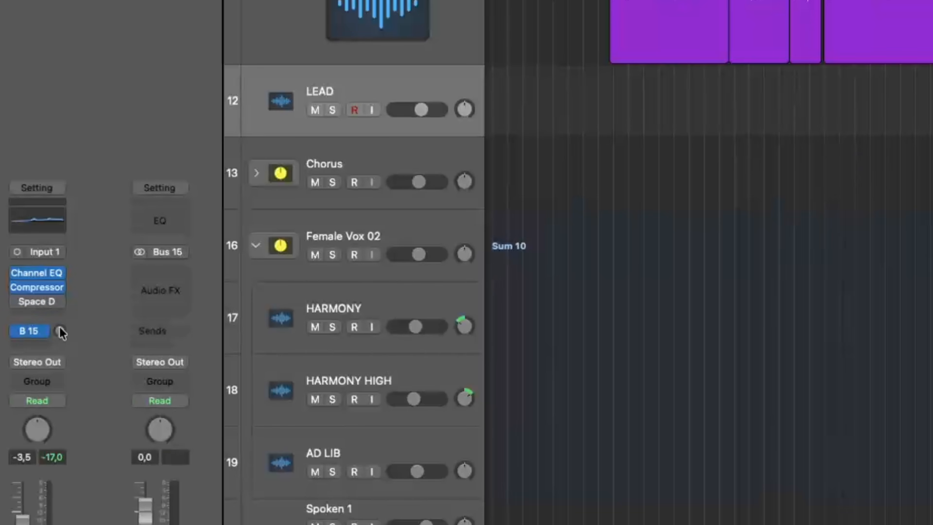
left_click_drag(60, 332, 87, 413)
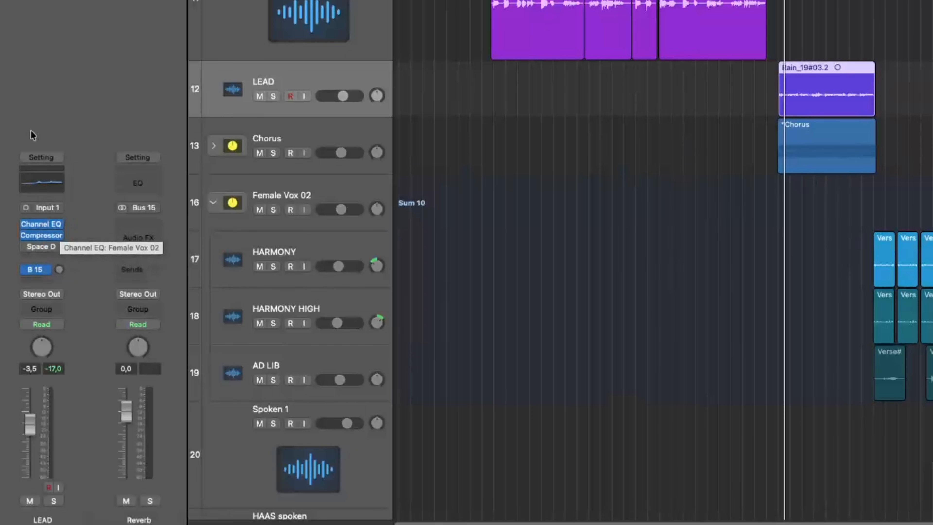
left_click_drag(44, 252, 138, 225)
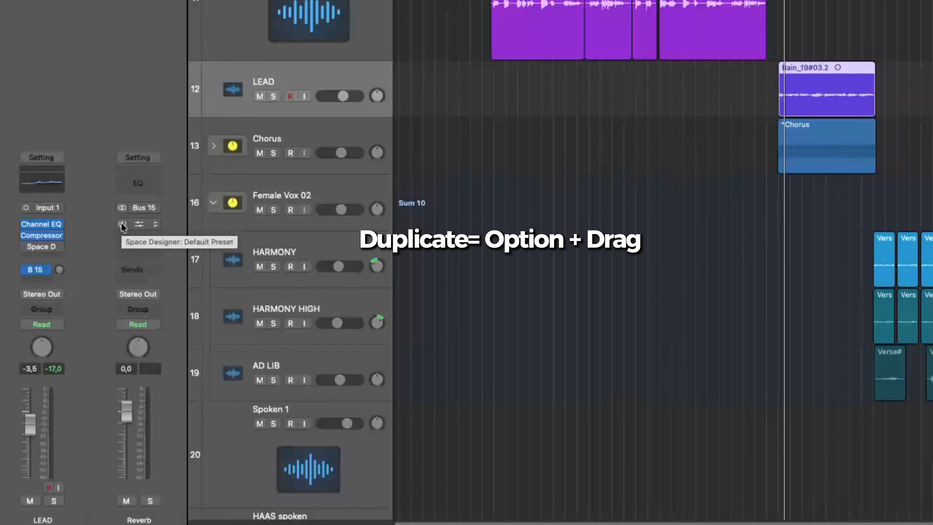
left_click(122, 224)
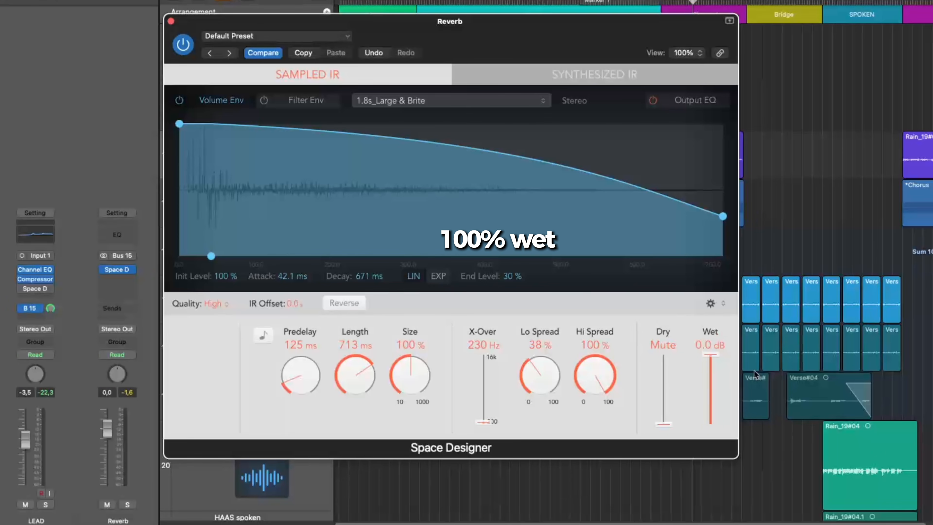
left_click(172, 21)
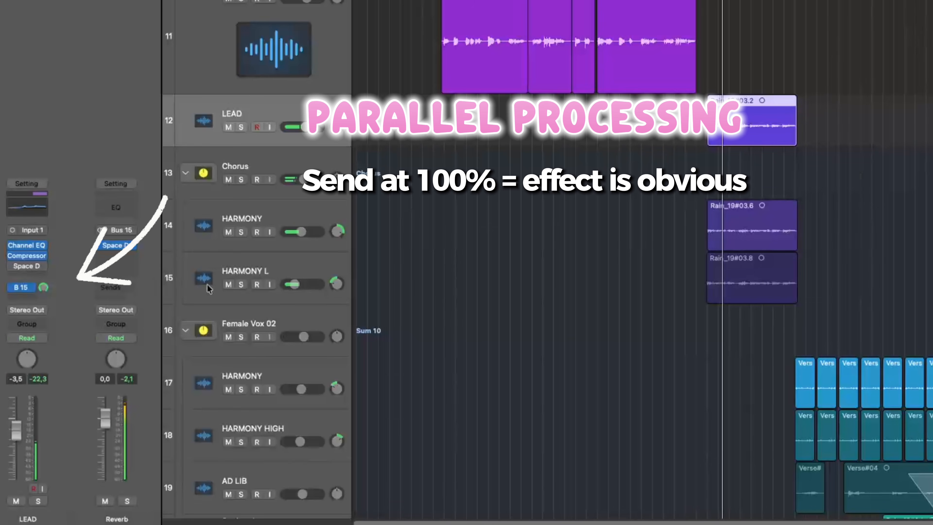
Step: Solo the LEAD track during playback to compare the parallel Bus 15 reverb with the Space Designer insert
left_click(242, 127)
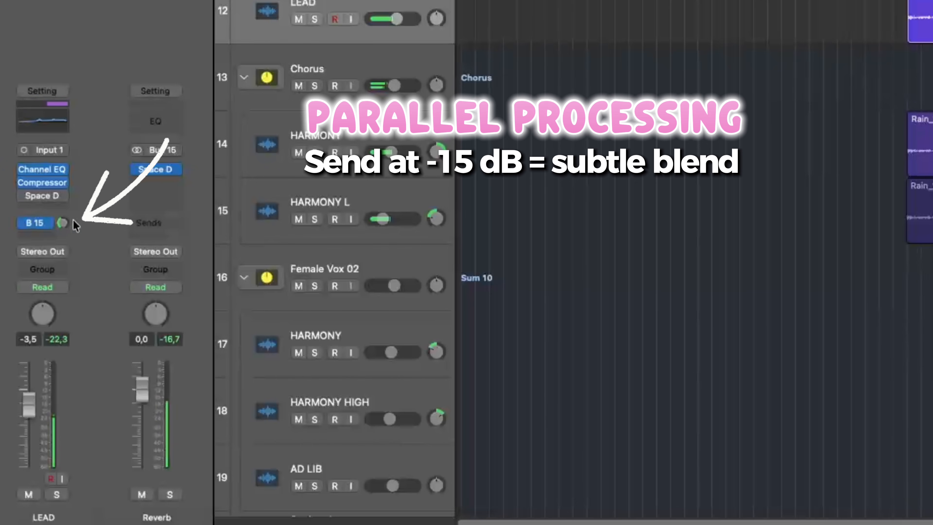
left_click(316, 19)
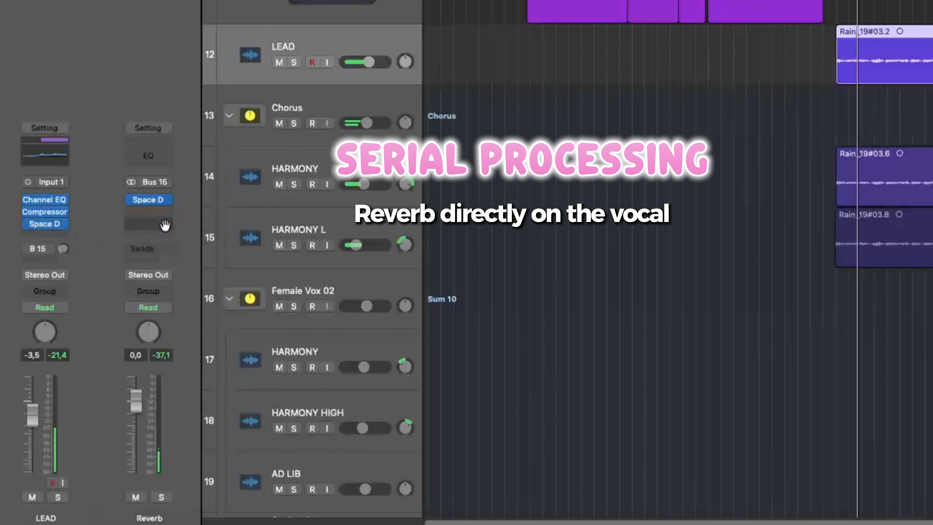
left_click(291, 64)
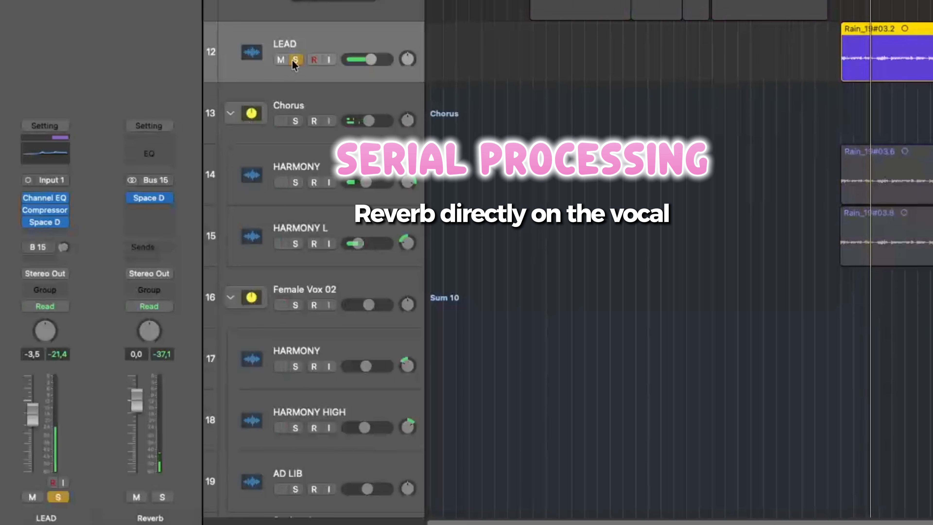